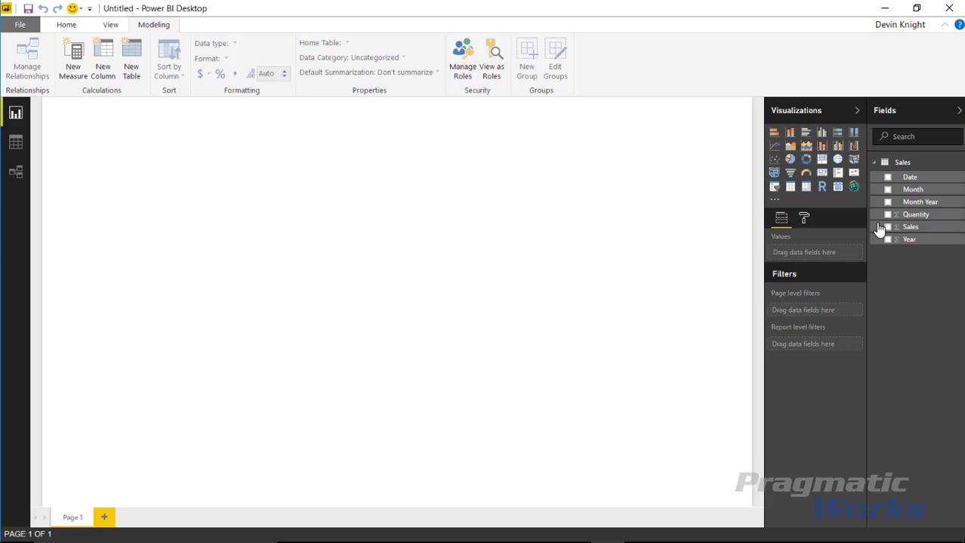
Check the raw rows of the Sales table, then place a Calendar visual on the report page
click(17, 142)
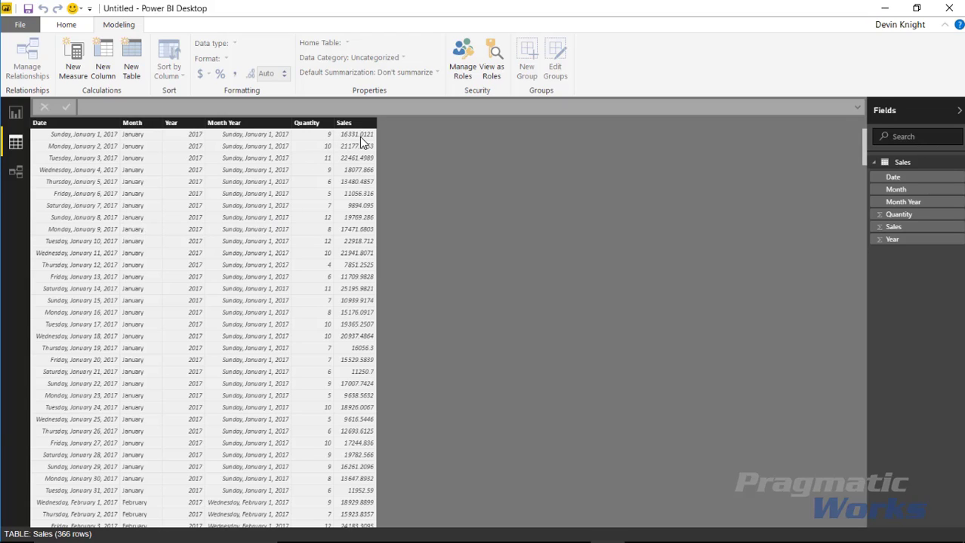
click(11, 115)
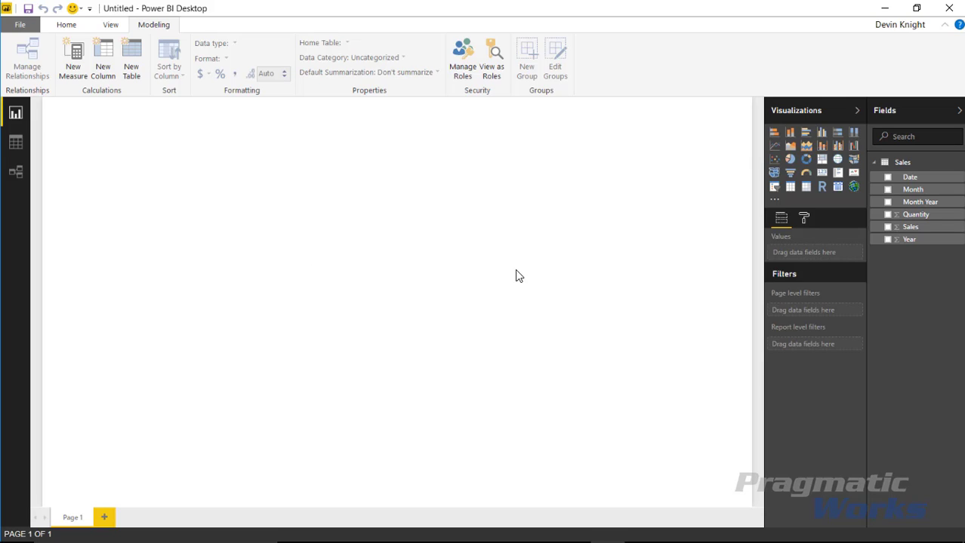
click(837, 186)
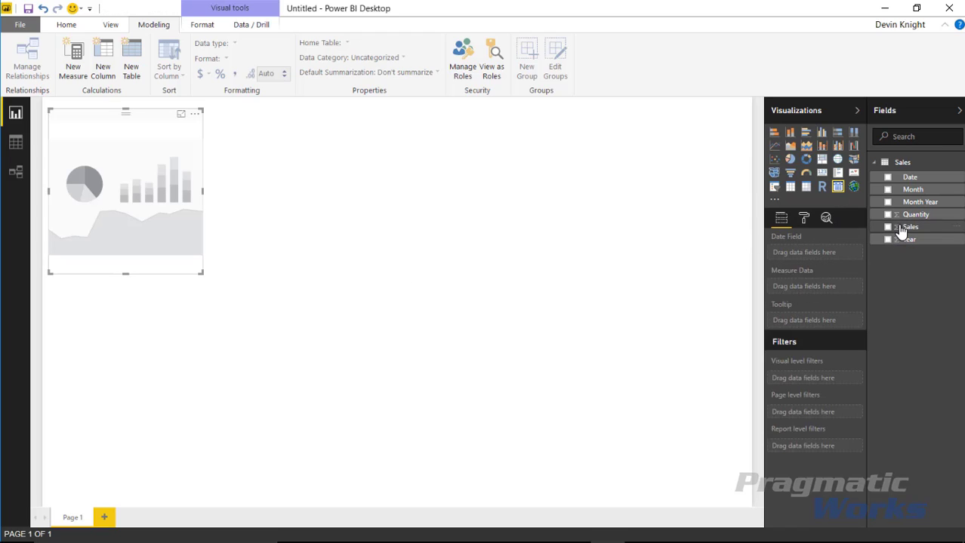
Plot daily Sales by Date in the calendar and enlarge it to show January 2017
click(888, 177)
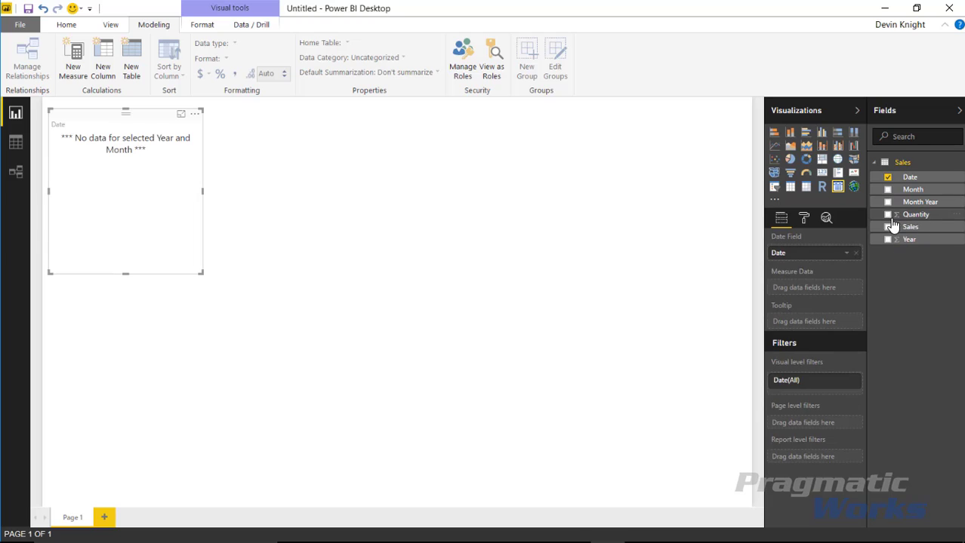
click(887, 227)
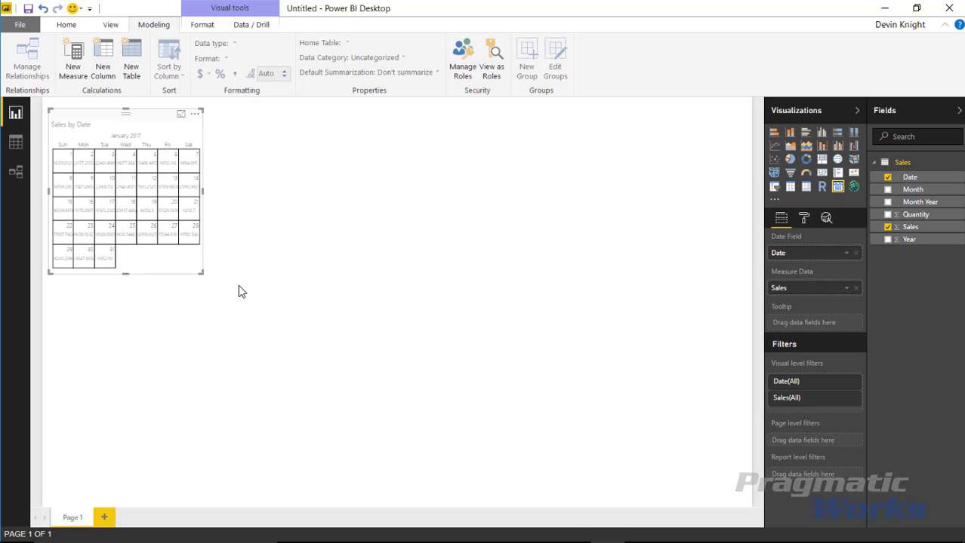
drag(202, 272, 493, 491)
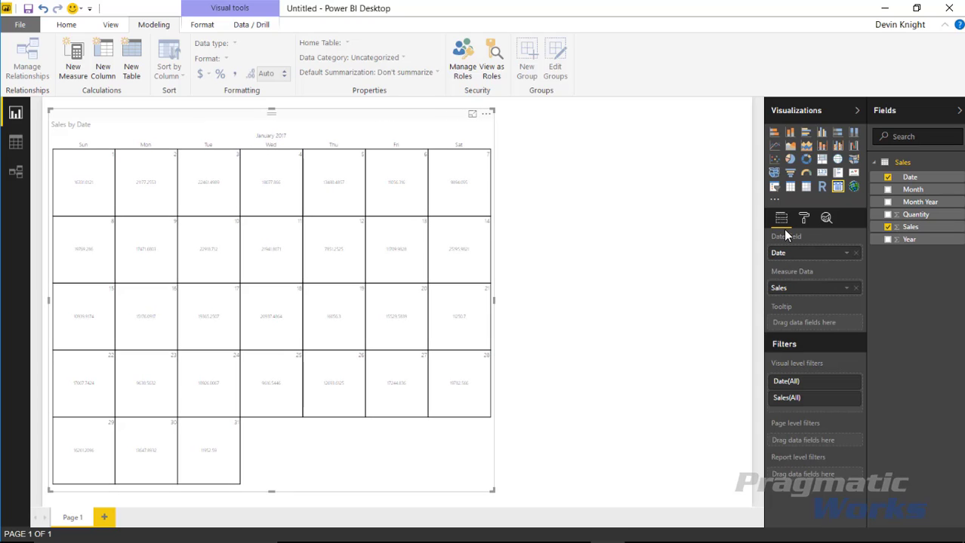
Set the calendar's data label text size to 13
click(803, 218)
click(775, 284)
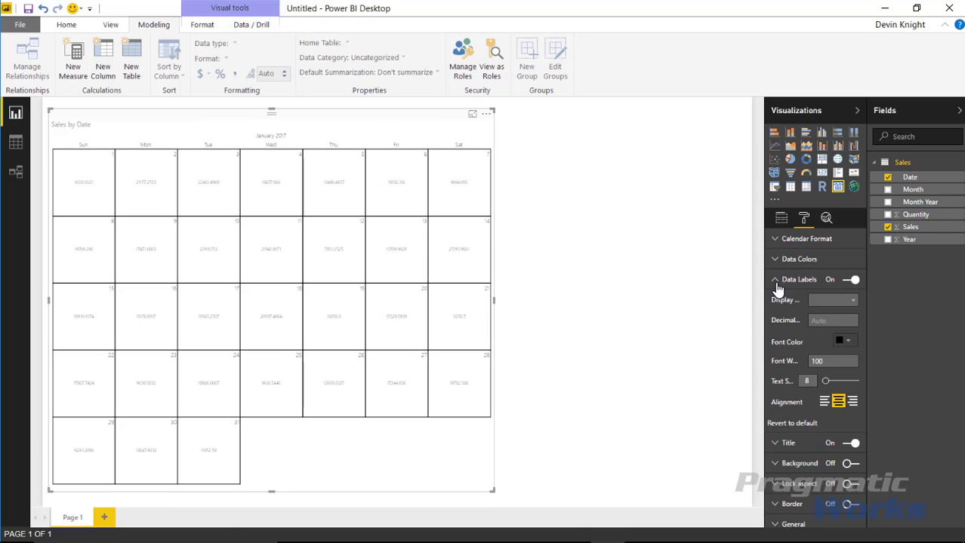
click(828, 382)
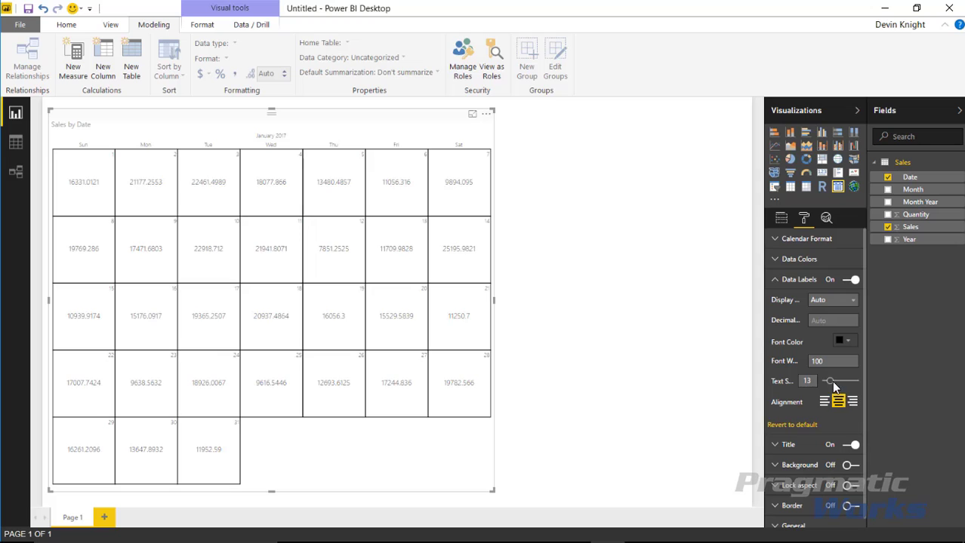
Turn on diverging data colors: minimum red, center yellow, maximum green
click(777, 260)
click(844, 284)
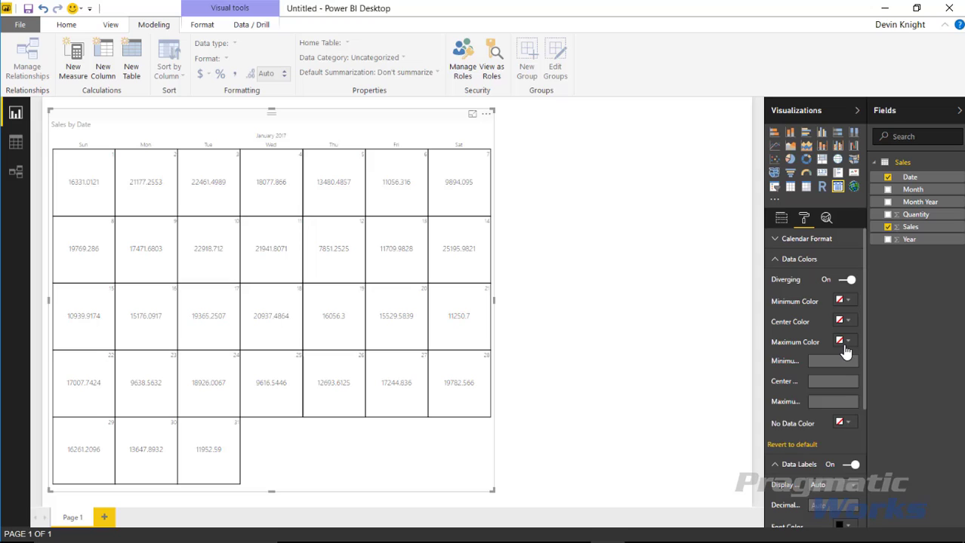
click(843, 341)
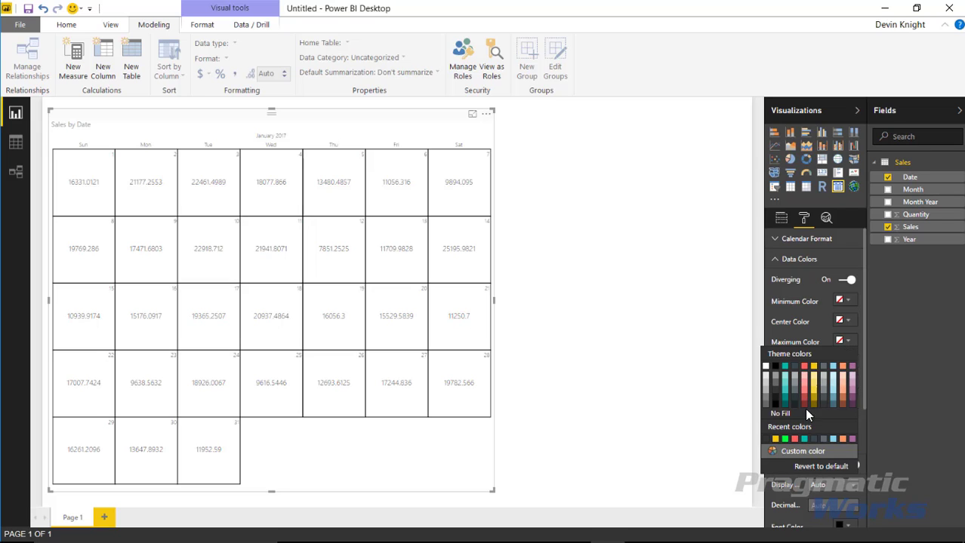
click(785, 439)
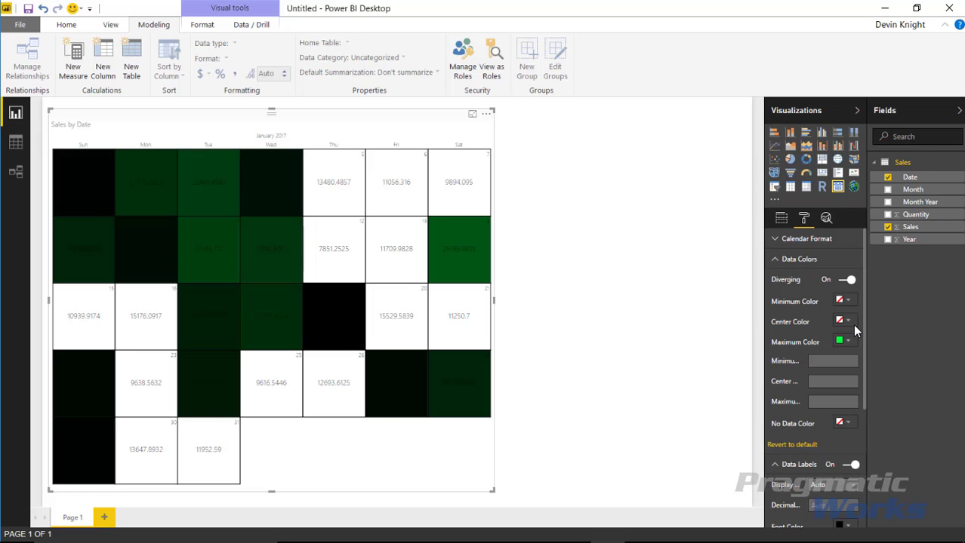
click(843, 300)
click(805, 327)
click(843, 320)
click(814, 363)
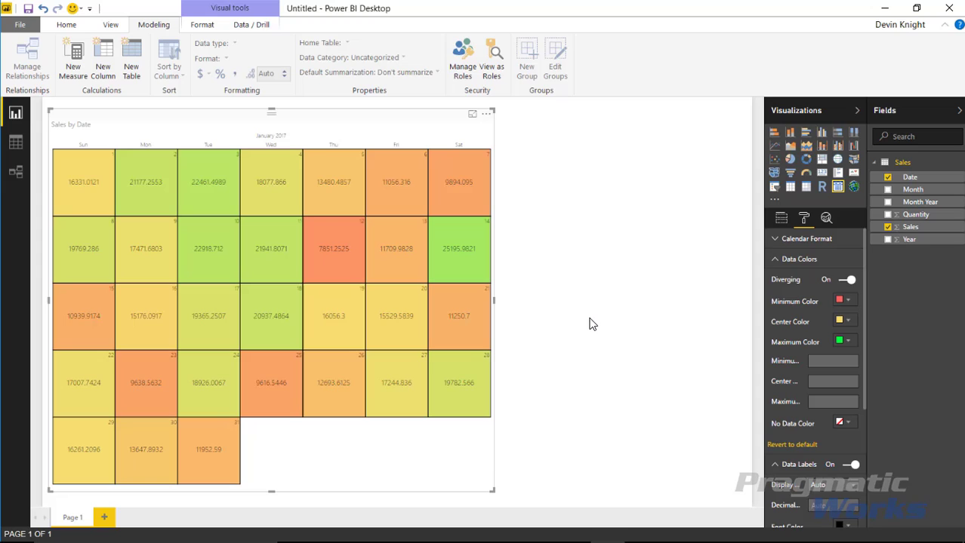
click(625, 290)
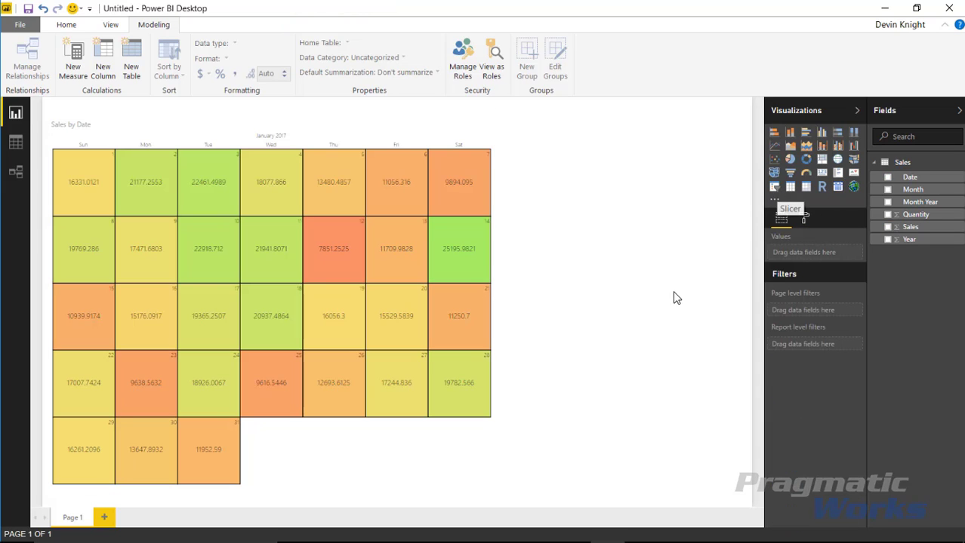
click(775, 188)
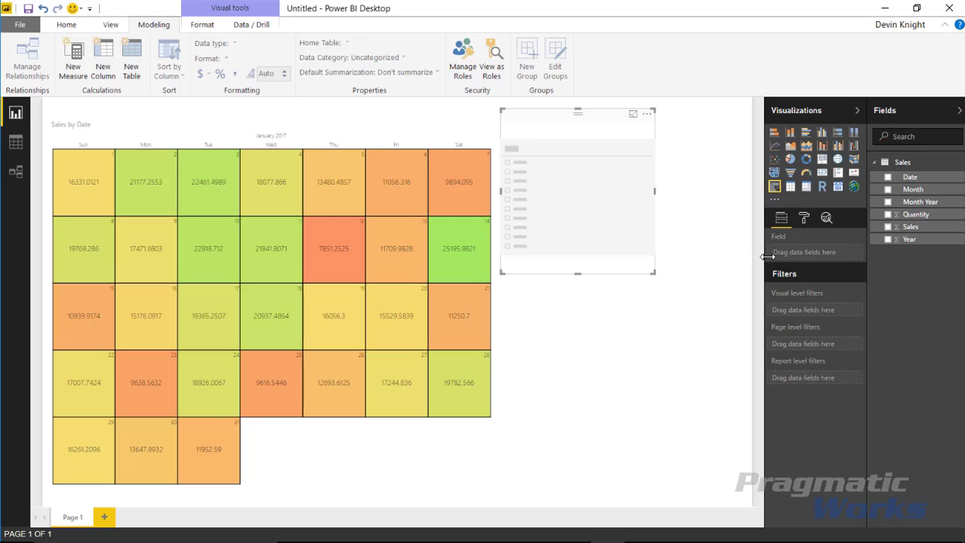
drag(911, 185, 566, 181)
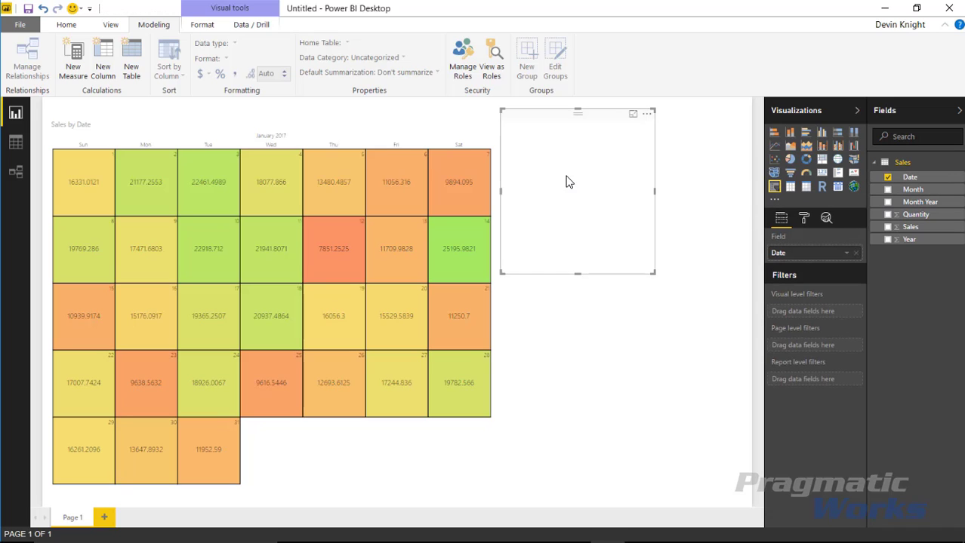
click(646, 128)
click(534, 142)
click(541, 190)
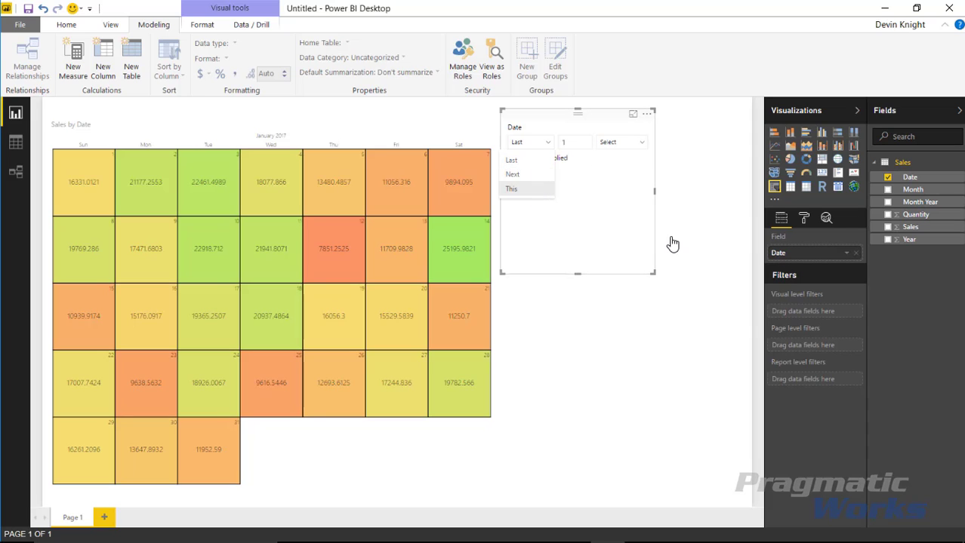
click(608, 142)
click(617, 218)
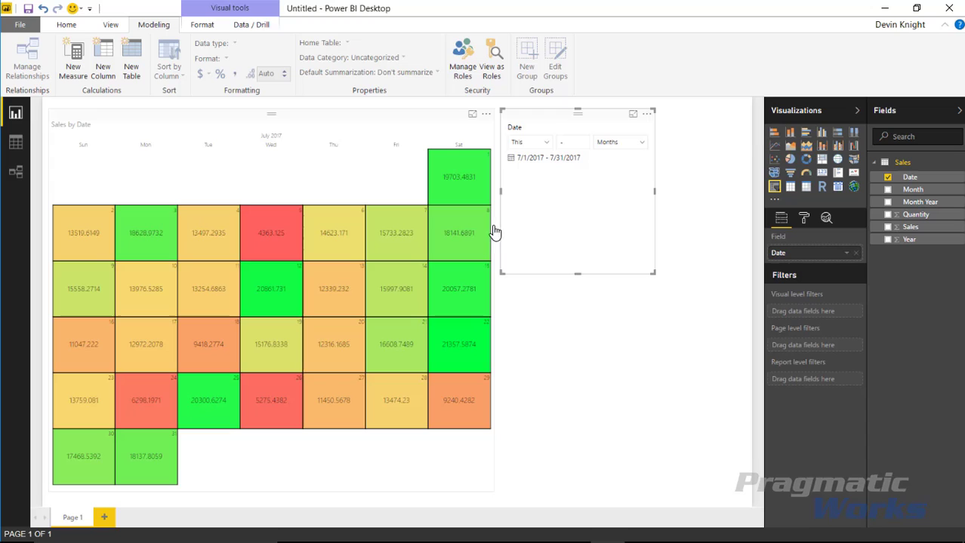
drag(577, 112, 656, 110)
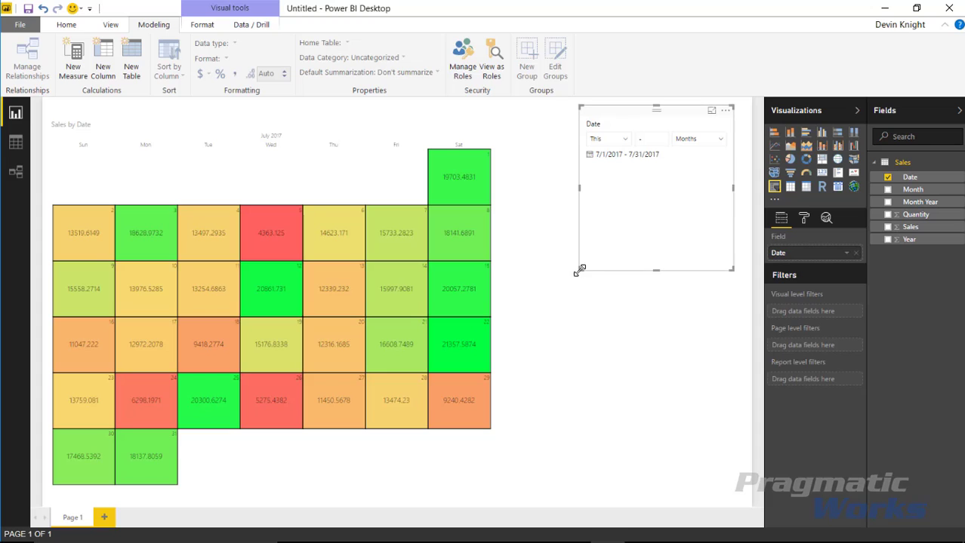
drag(579, 269, 572, 190)
click(581, 200)
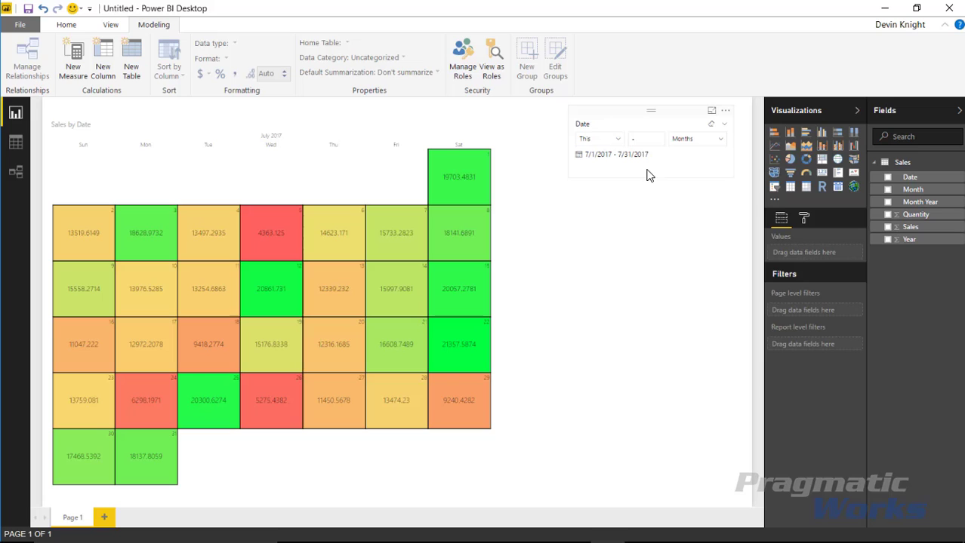
click(693, 160)
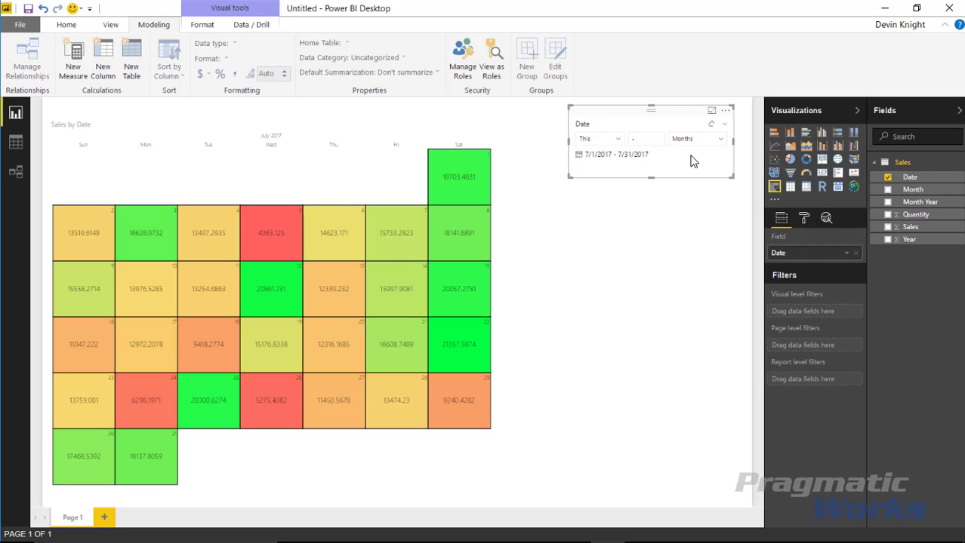
key(Delete)
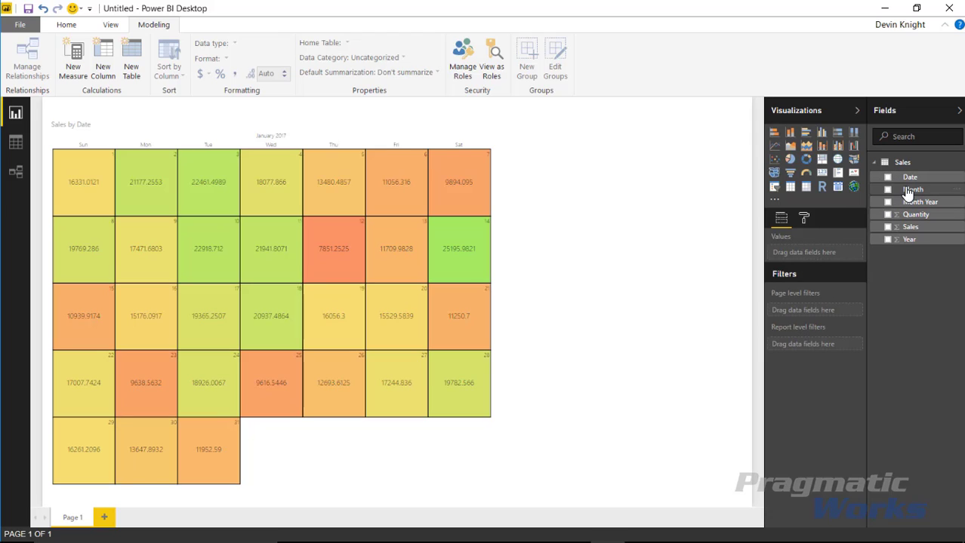
drag(912, 178, 820, 319)
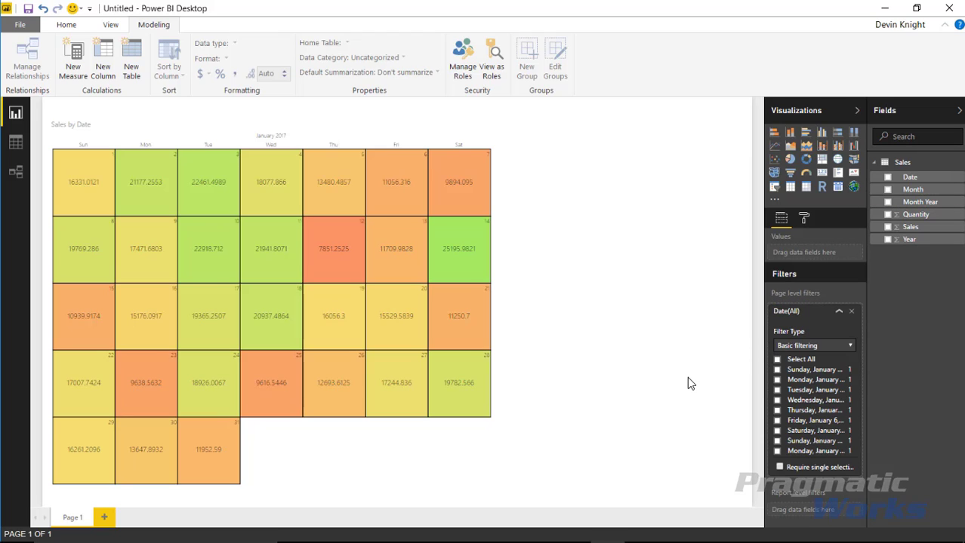
click(838, 347)
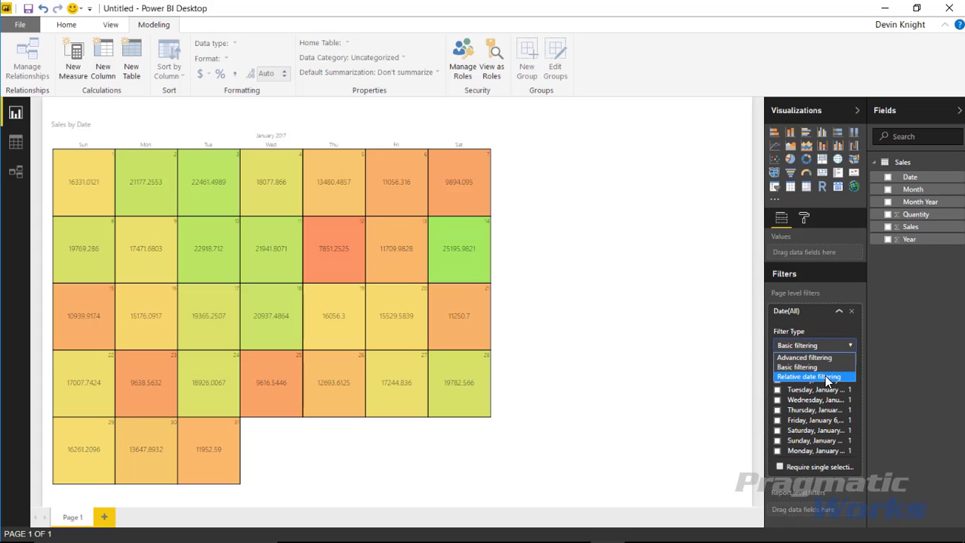
click(824, 375)
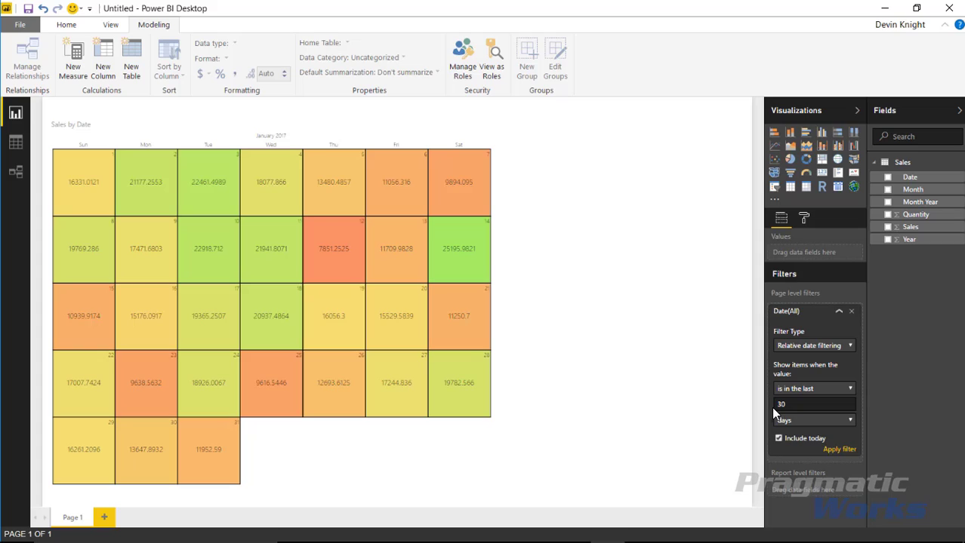
click(831, 389)
click(825, 412)
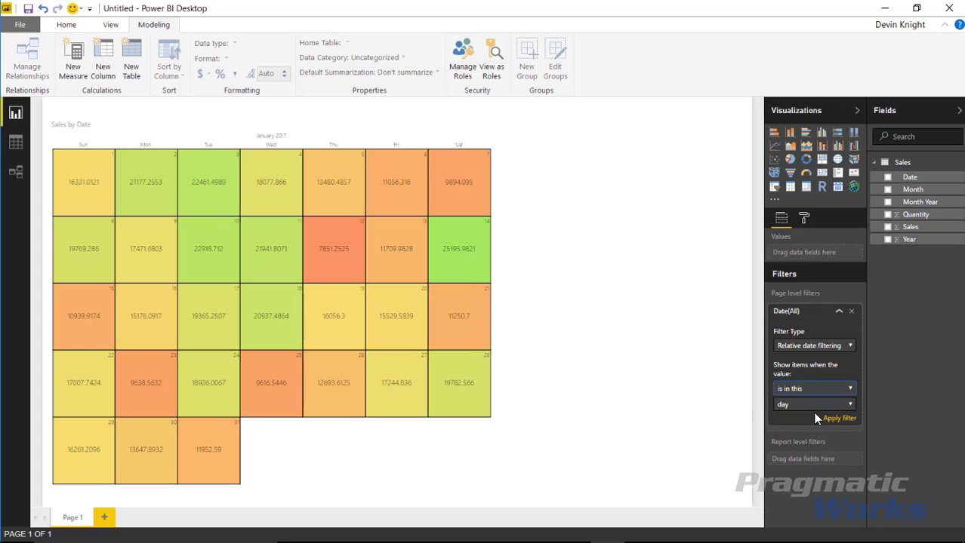
click(813, 407)
click(807, 432)
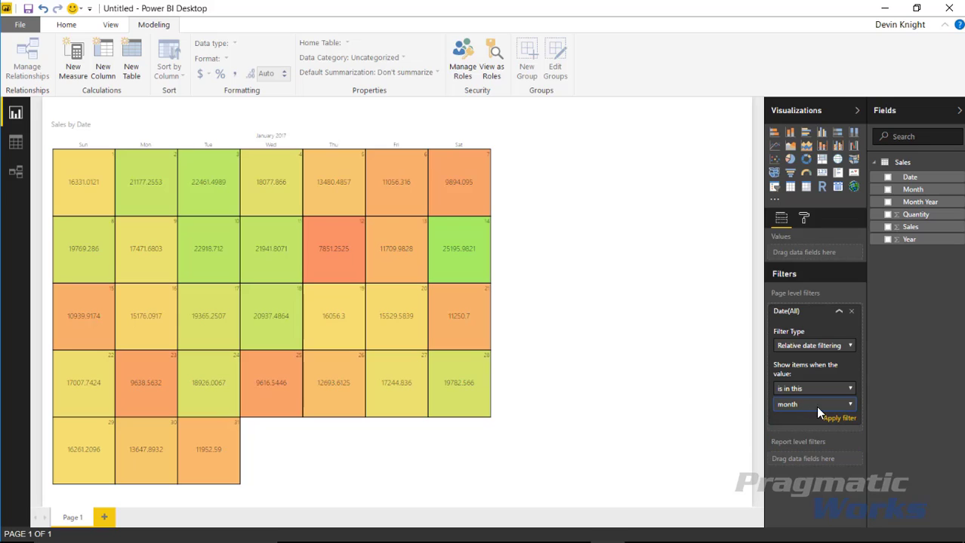
click(839, 419)
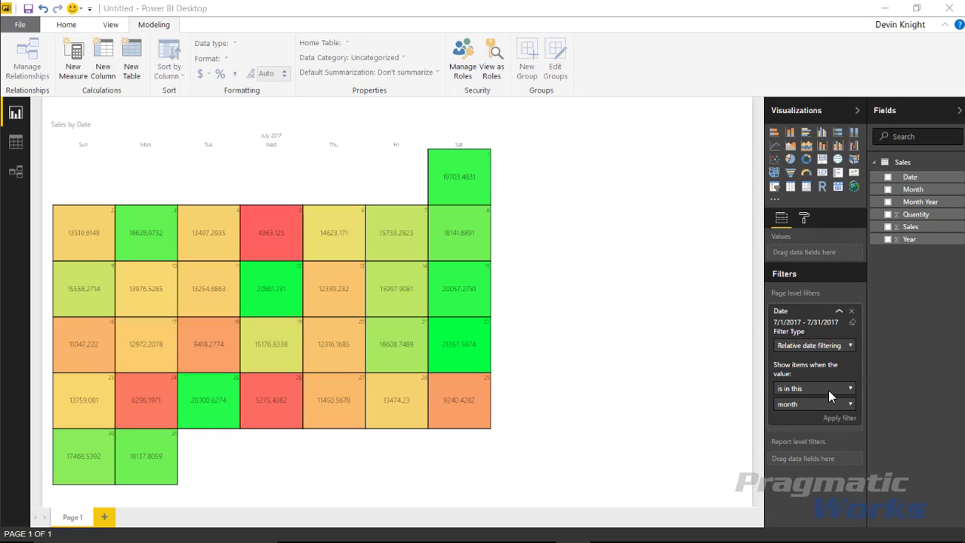
click(853, 322)
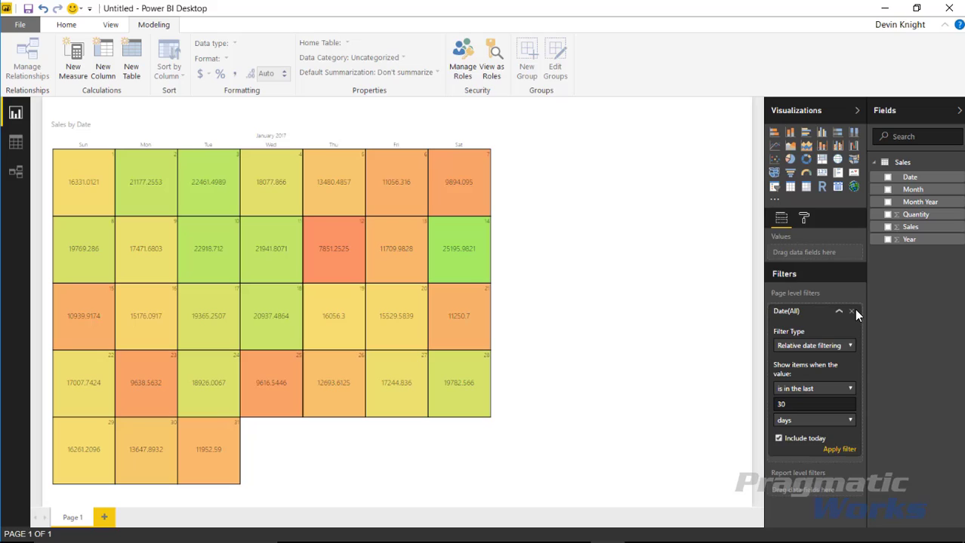
click(852, 312)
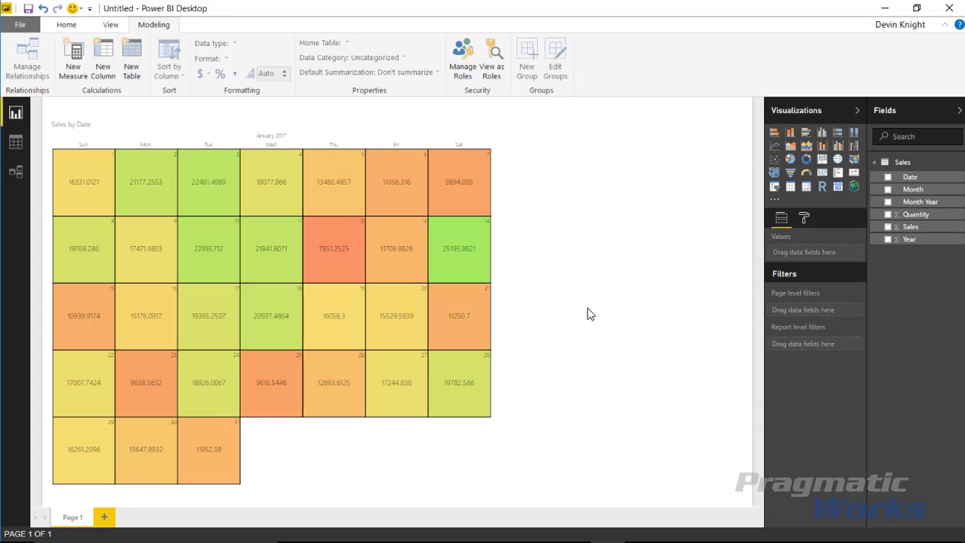
Create the Sales column Current Month = IF(YEAR(Date)=YEAR(TODAY()) && MONTH(Date)=MONTH(TODAY()), 1, 0)
click(103, 68)
text(Current Month = IF(YEAR('Sales'[Date])=YEAR(TODAY()) && MONTH('Sales'[Date])=MONTH(TODAY()), 1, 0))
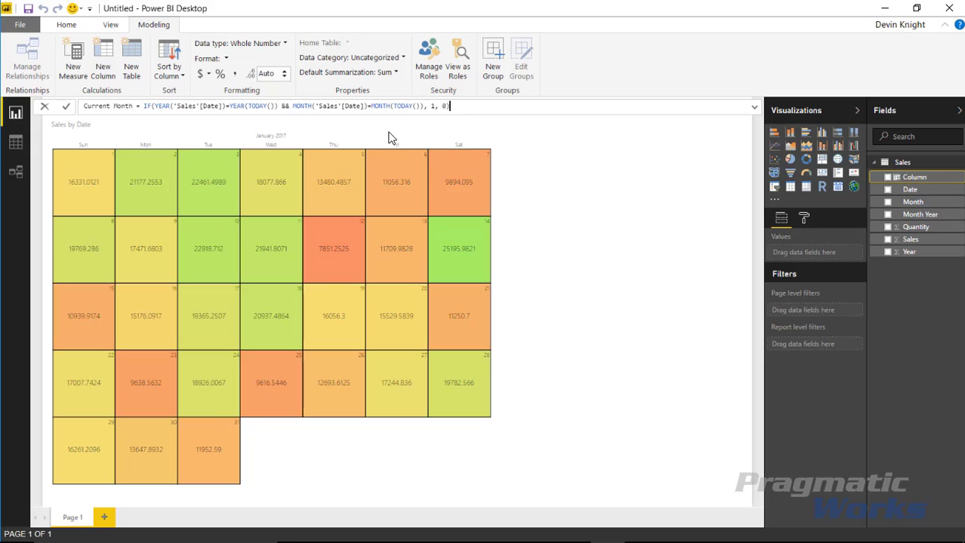
double_click(433, 106)
click(333, 230)
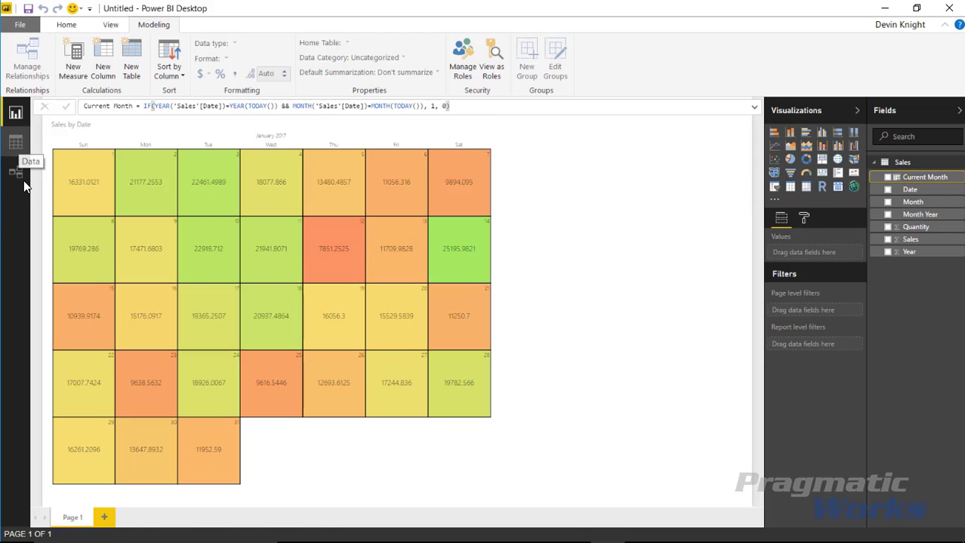
click(16, 141)
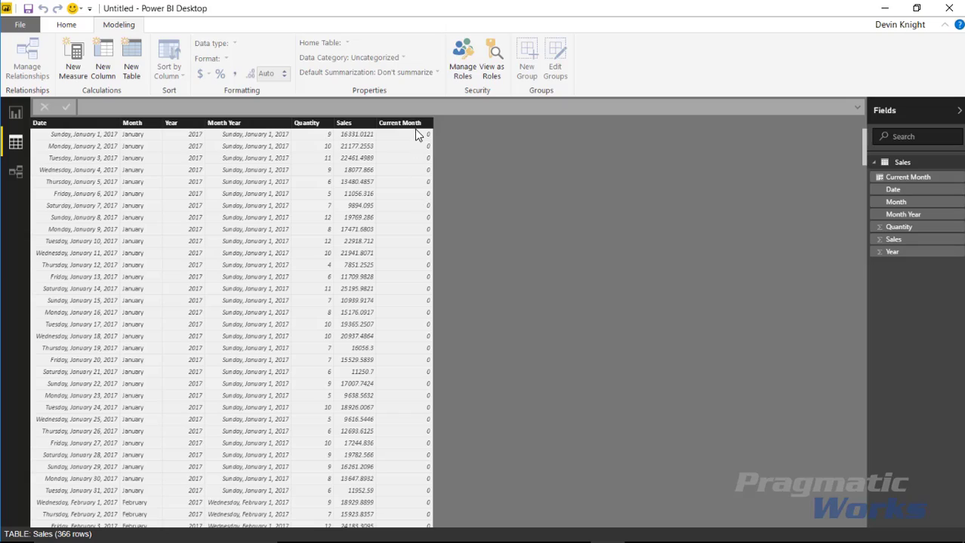
scroll(428, 351, down, 15)
scroll(415, 352, down, 20)
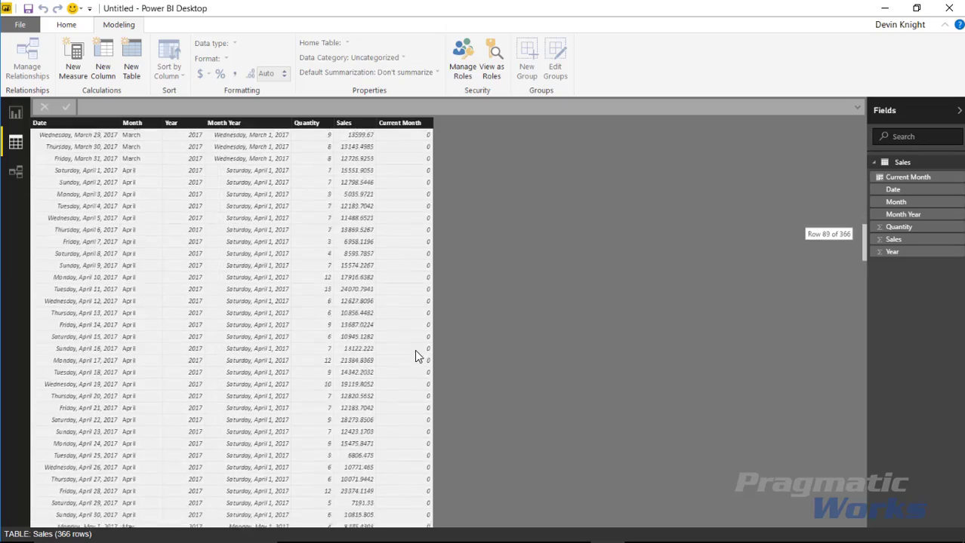
scroll(413, 359, down, 16)
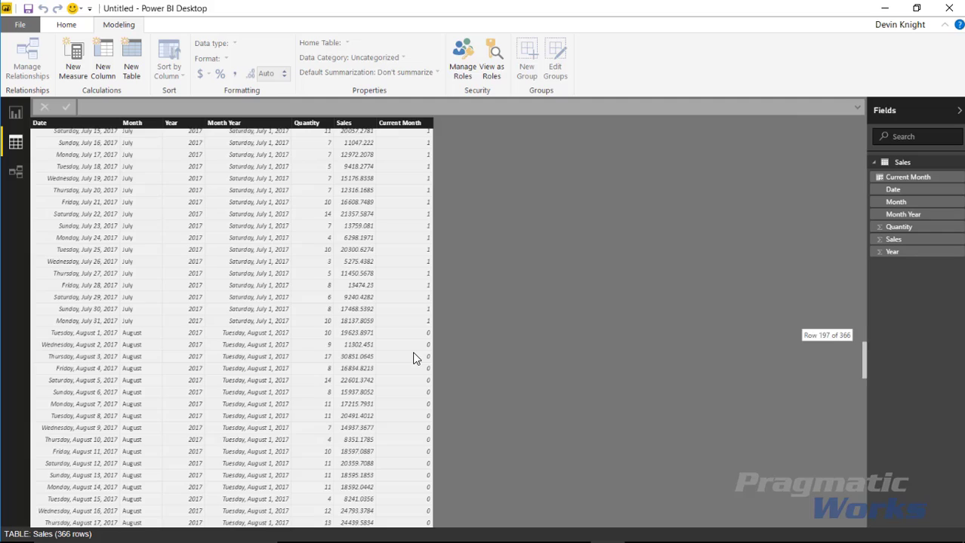
scroll(414, 359, up, 3)
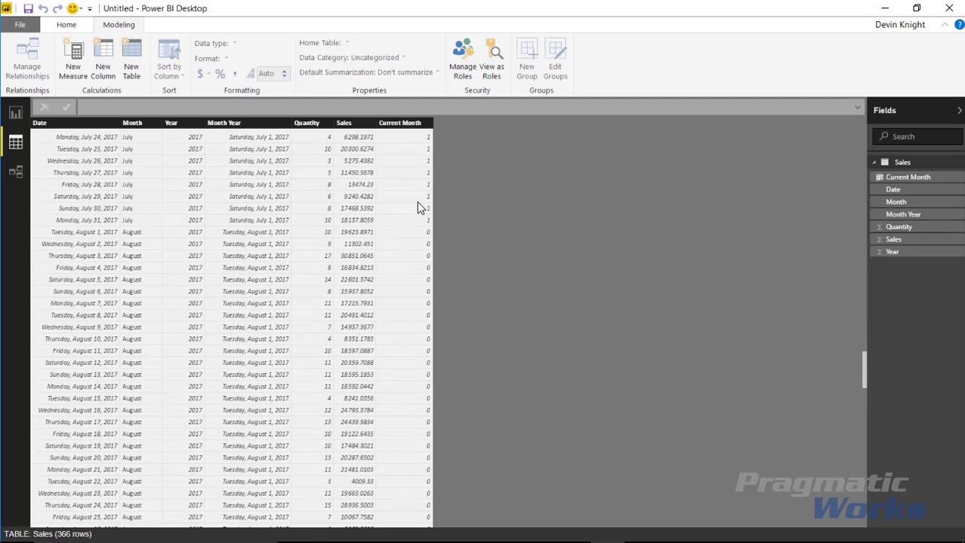
click(15, 111)
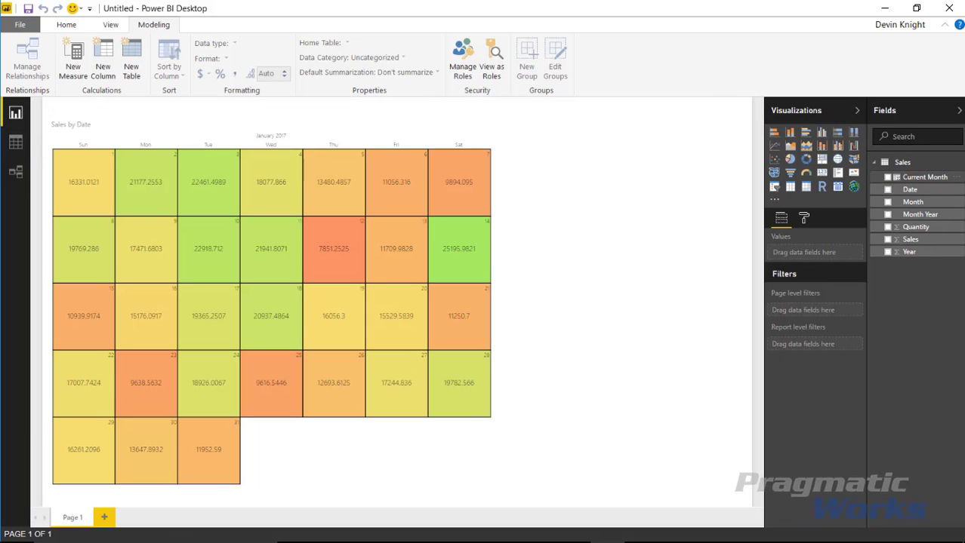
Add Current Month as a basic page-level filter keeping only the value 1
drag(940, 181, 834, 315)
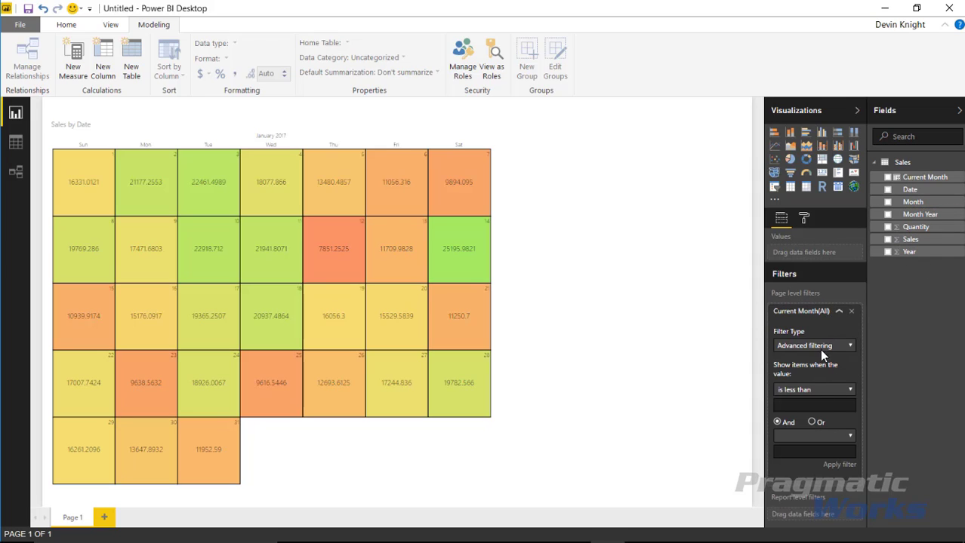
click(823, 352)
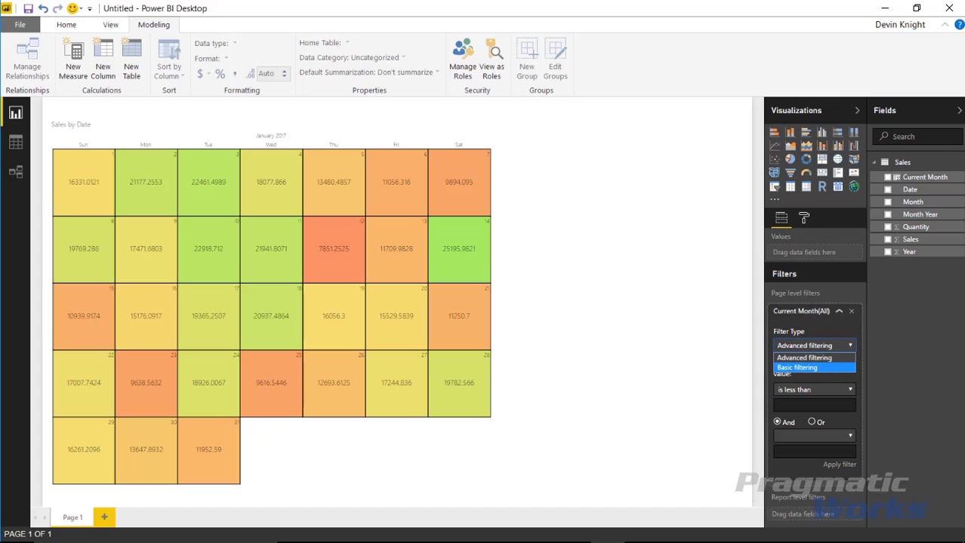
click(821, 366)
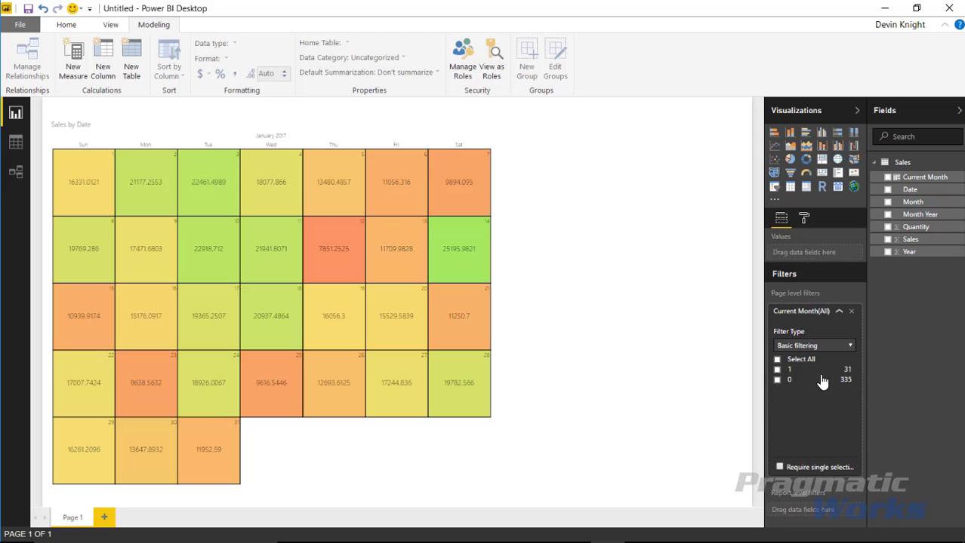
click(777, 370)
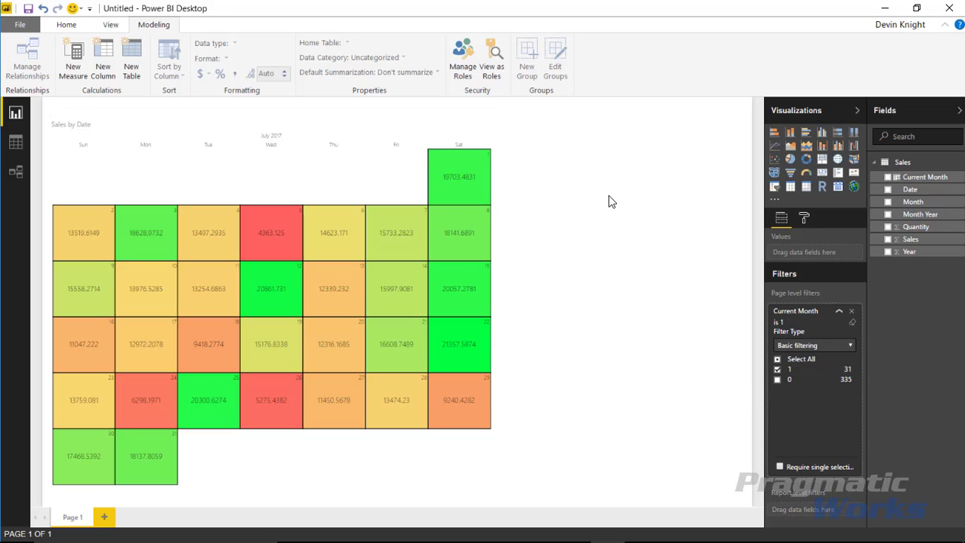
mouse_move(431, 211)
Display the Current Month column's DAX formula in the formula bar
click(923, 176)
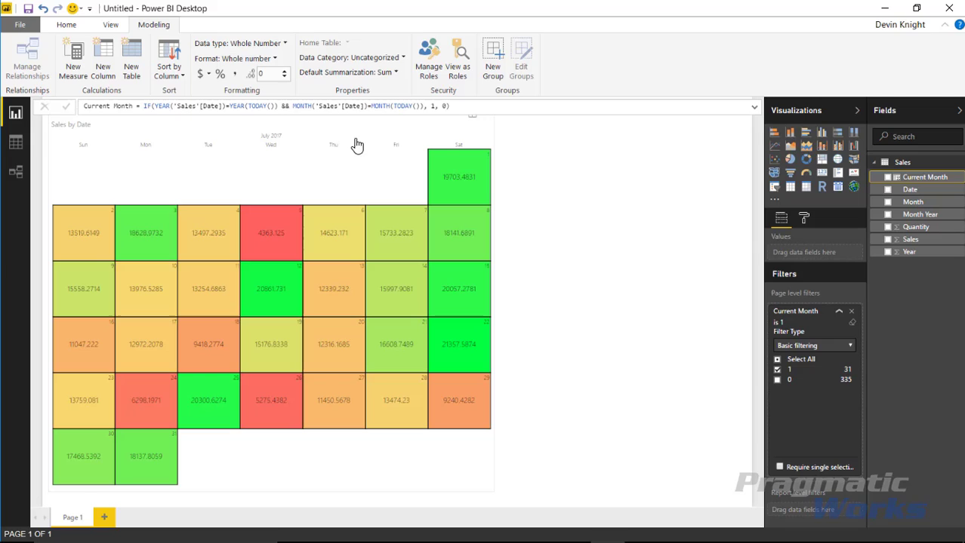